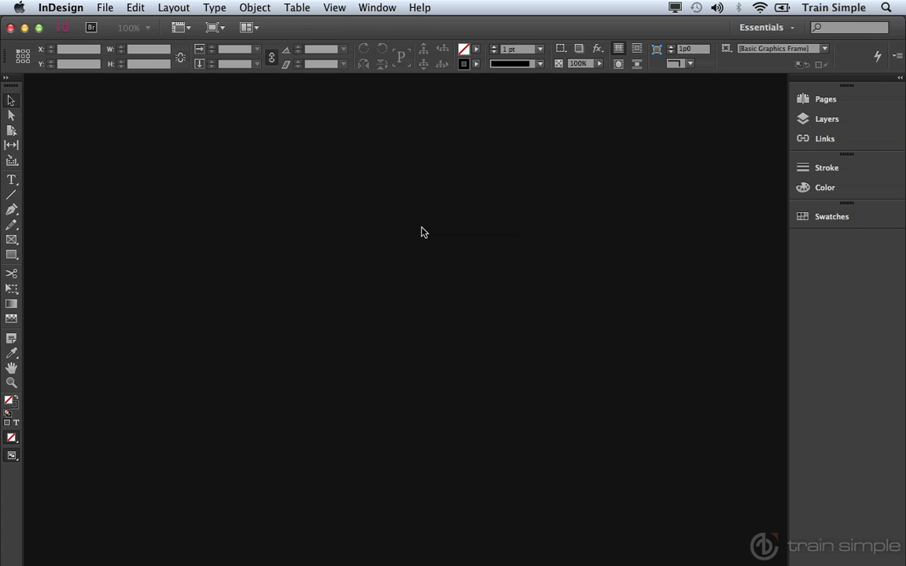
Step: Open FB0060501-LAYOUT-MI1.indd from the InDesign-Files > menu folder
click(107, 8)
click(117, 38)
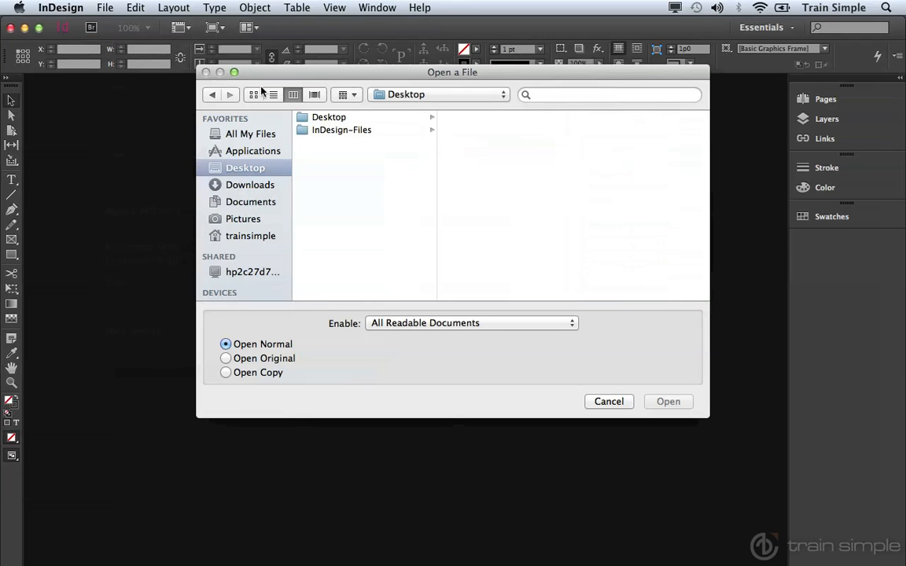
click(328, 133)
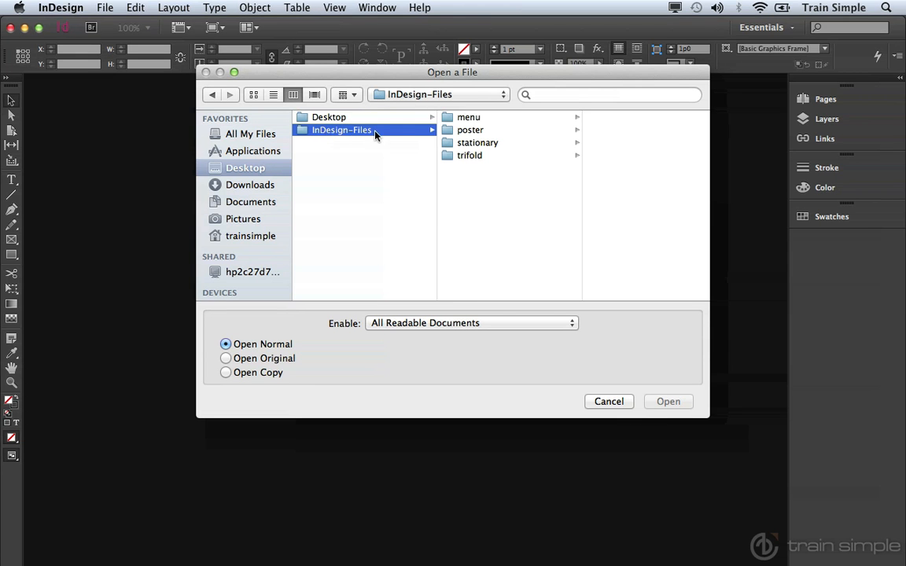
click(456, 120)
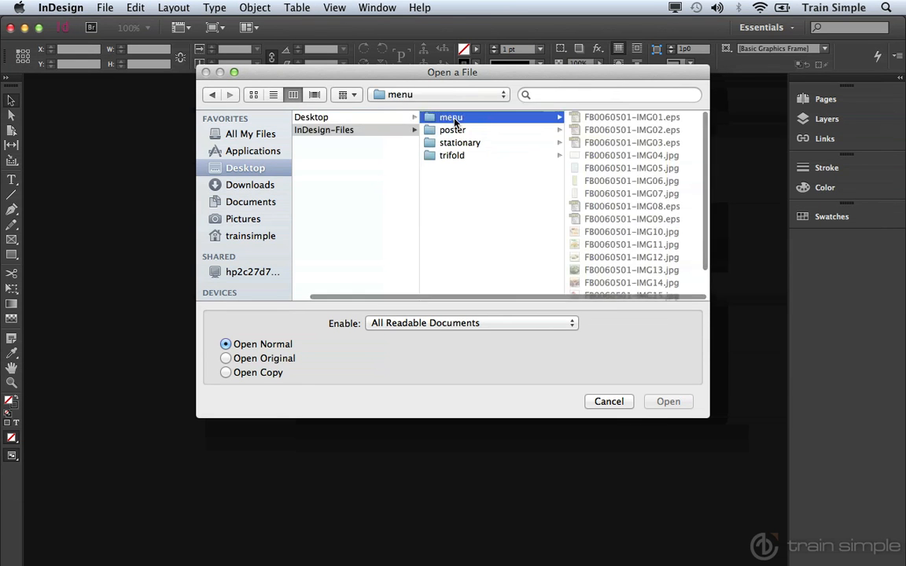
scroll(611, 205, down, 2)
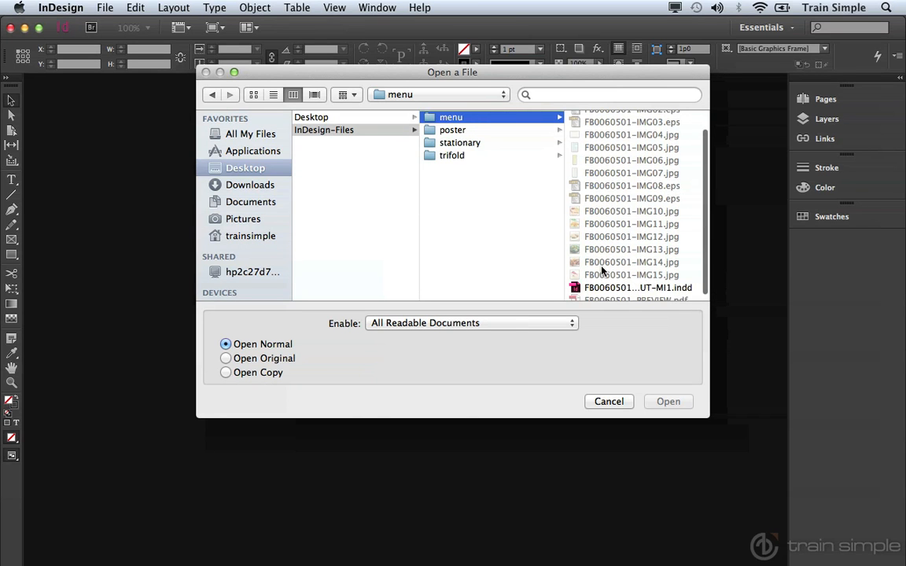
click(593, 288)
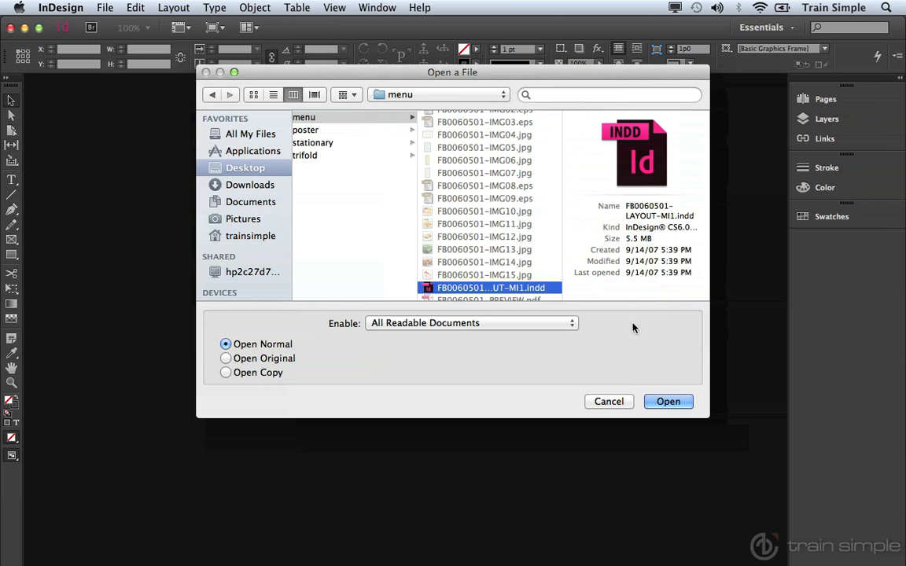
click(666, 401)
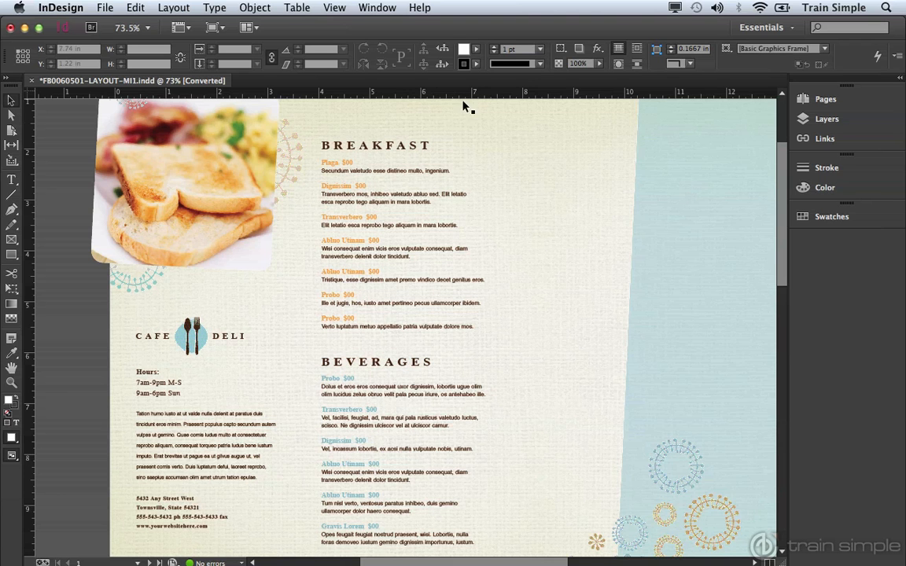
Step: Select the toast image frame at top left instead of the BREAKFAST text frame
click(416, 148)
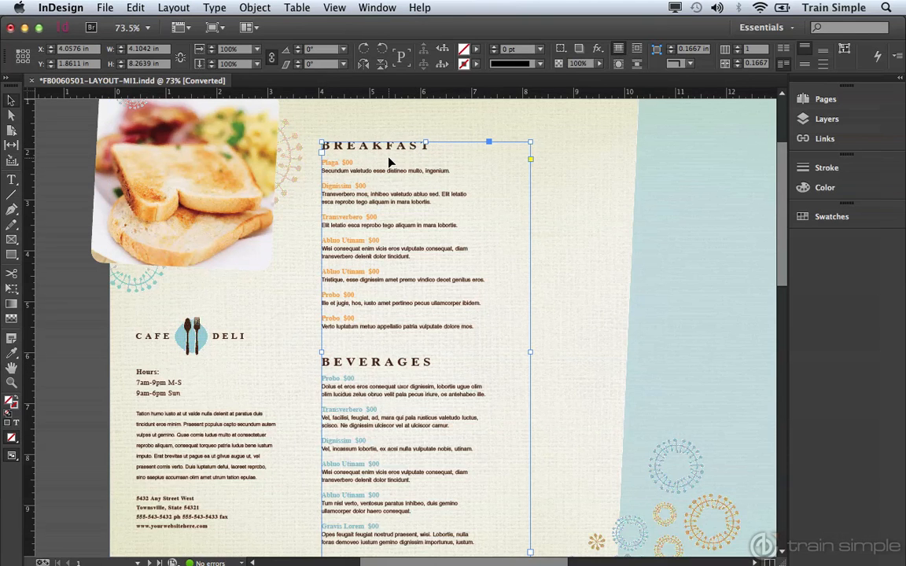
click(240, 184)
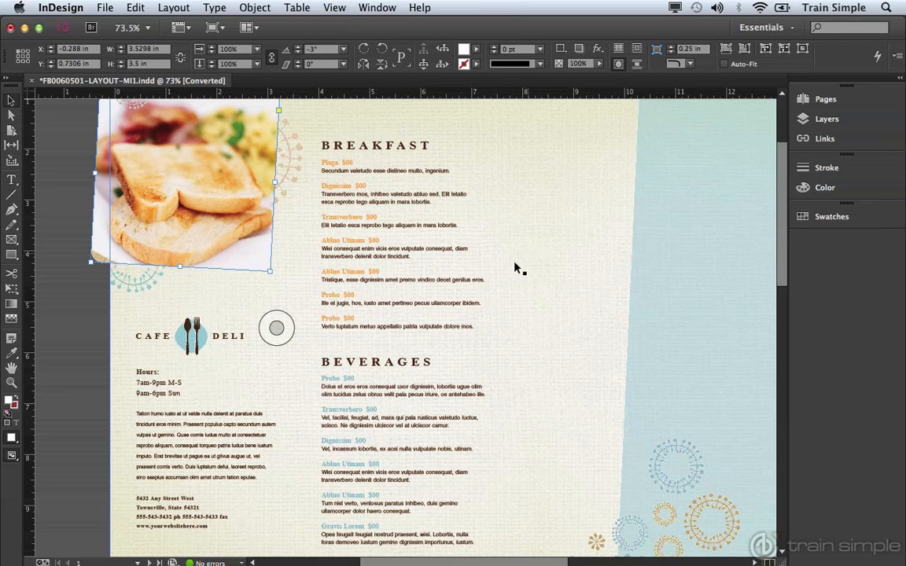
Step: Zoom out to 50% and pan so the whole two-page spread sits centred
key(super+space)
alt+super+click(399, 303)
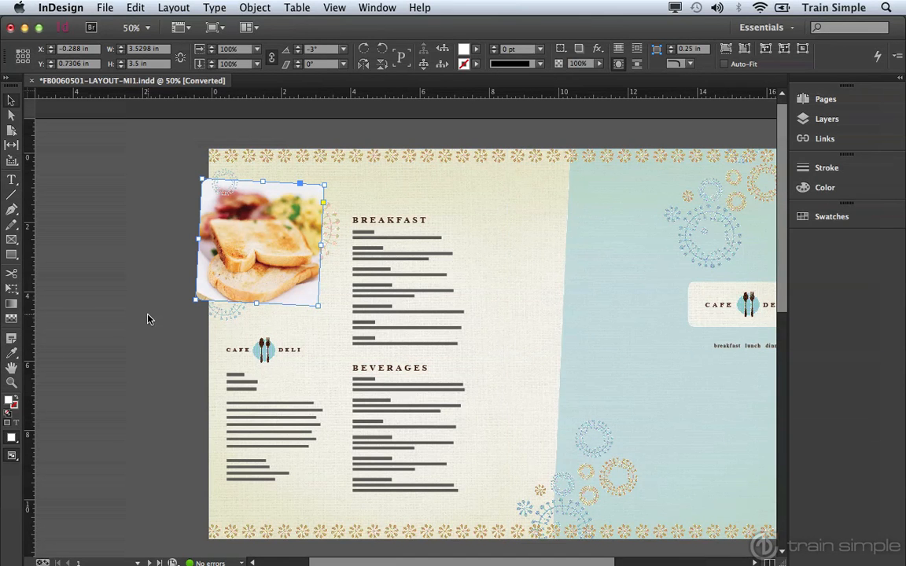
drag(376, 312, 283, 299)
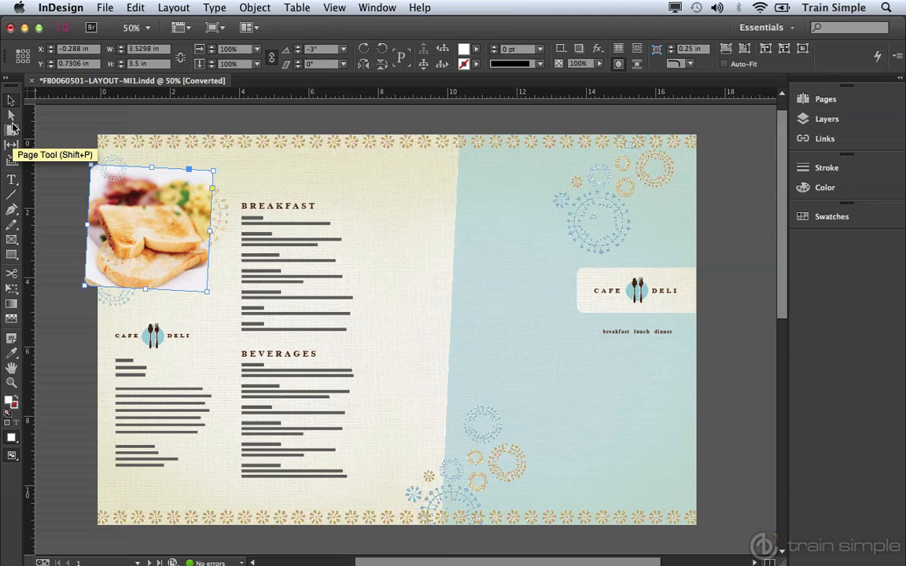
click(6, 82)
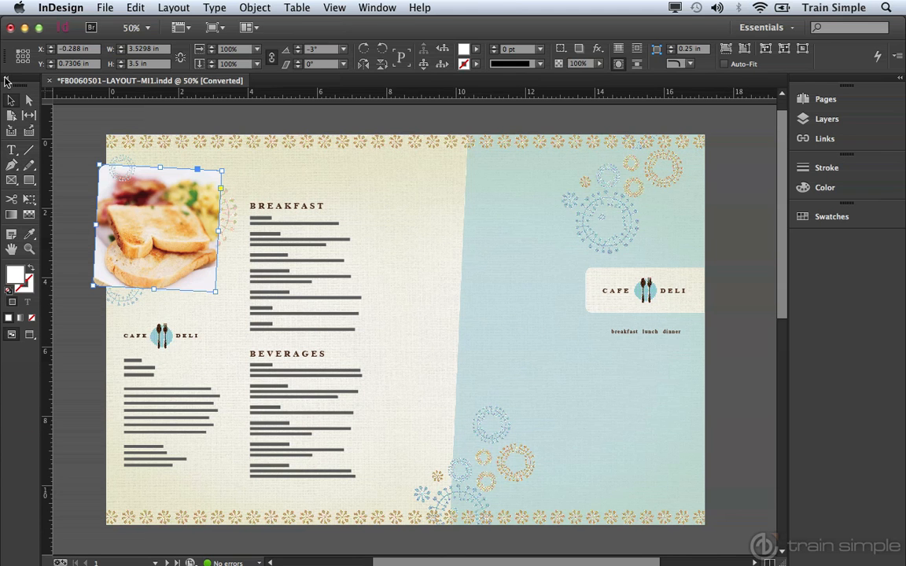
click(7, 80)
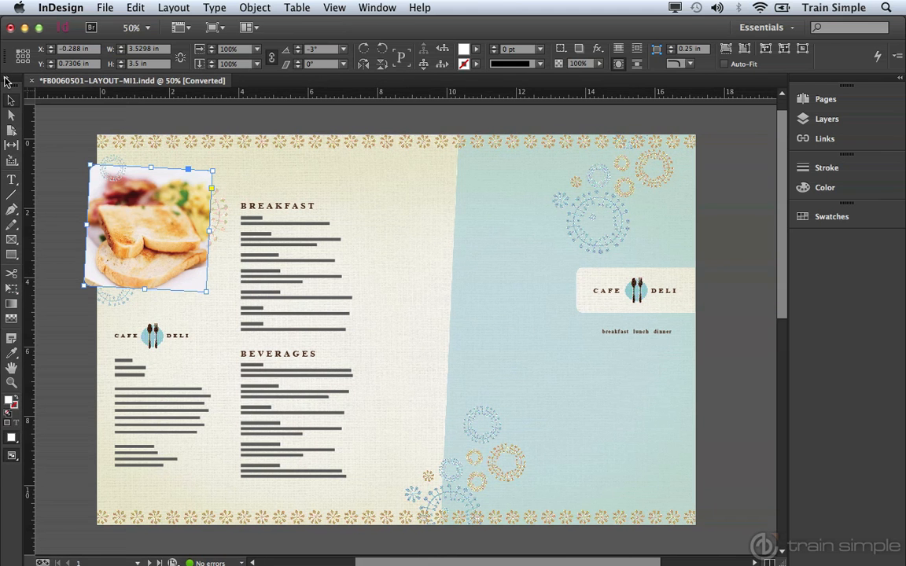
click(7, 80)
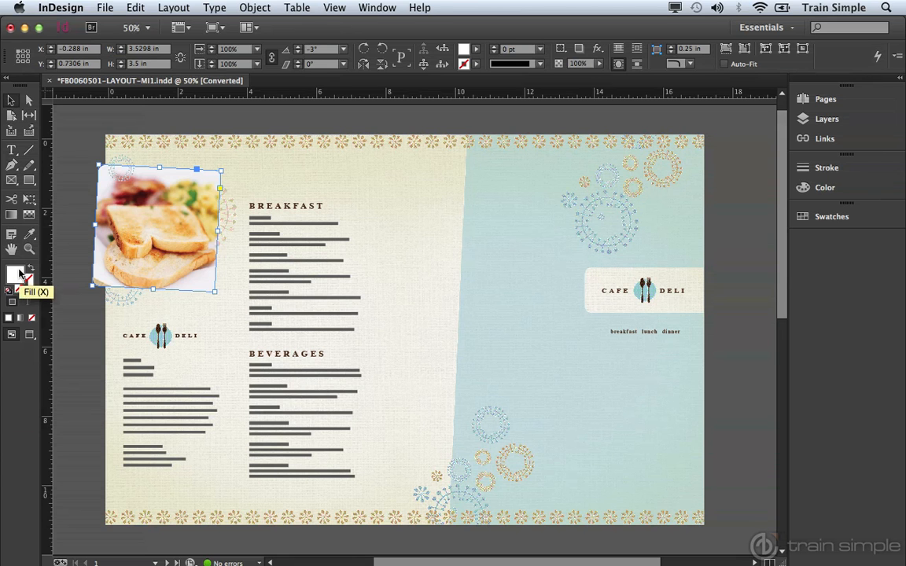
click(5, 81)
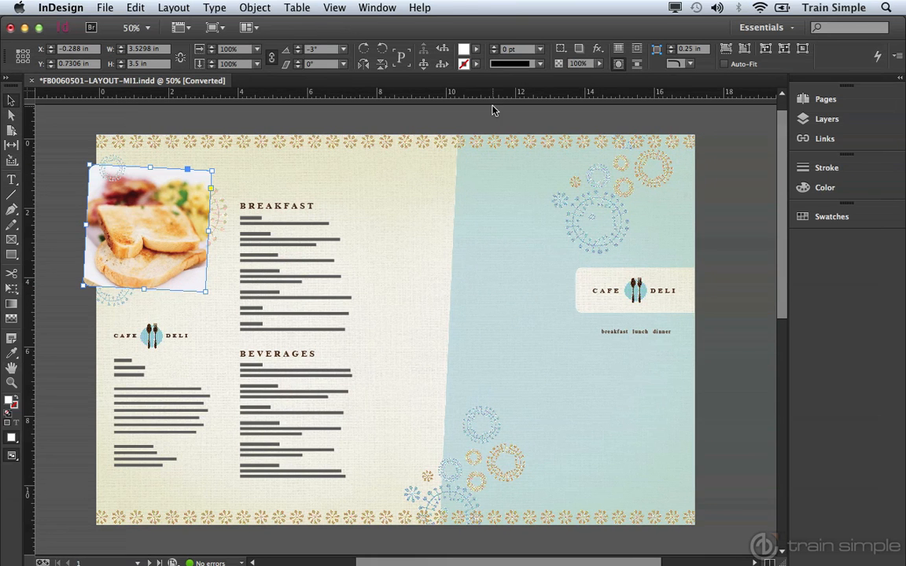
click(819, 119)
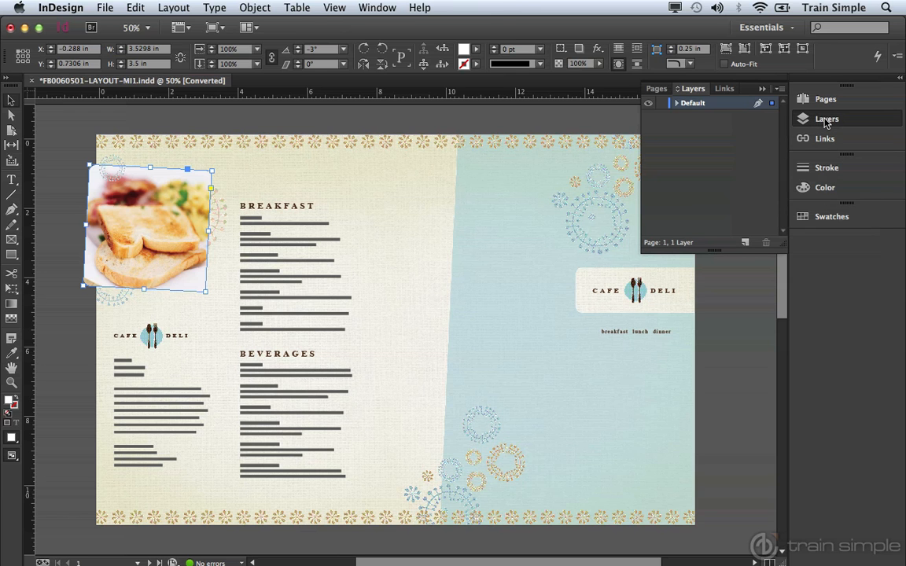
click(761, 89)
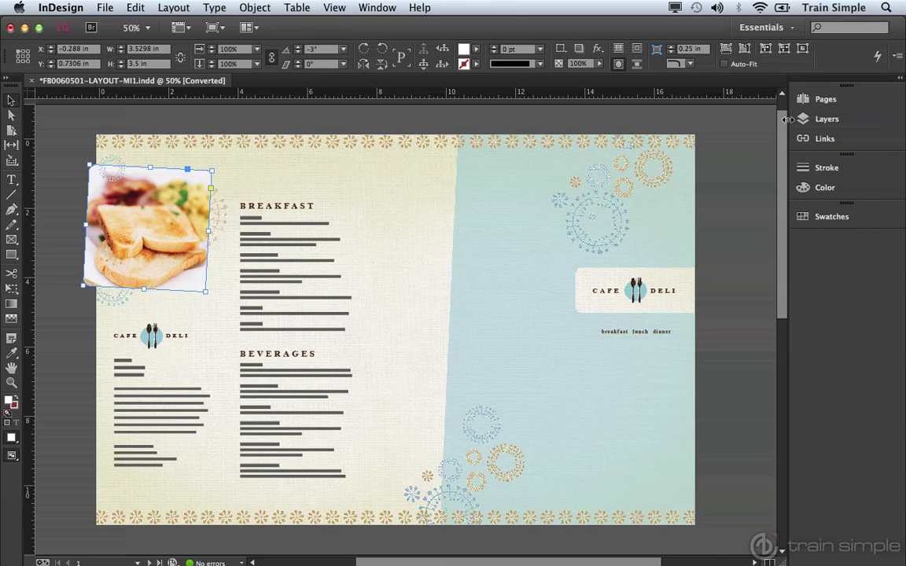
Step: Narrow the right panel dock until it shows icons only
drag(787, 119, 871, 122)
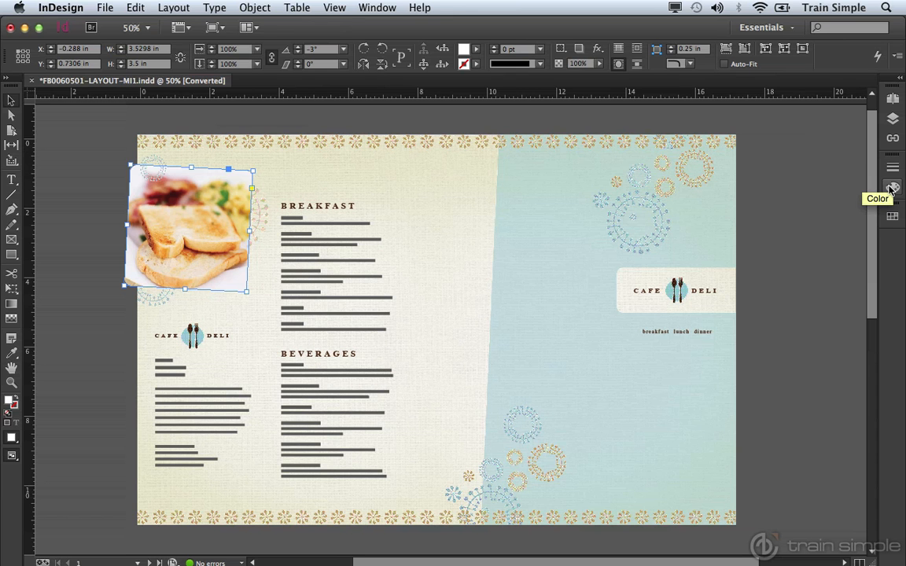
Step: Expand the collapsed dock and drag the Layers tab out onto the canvas as a floating panel
click(900, 82)
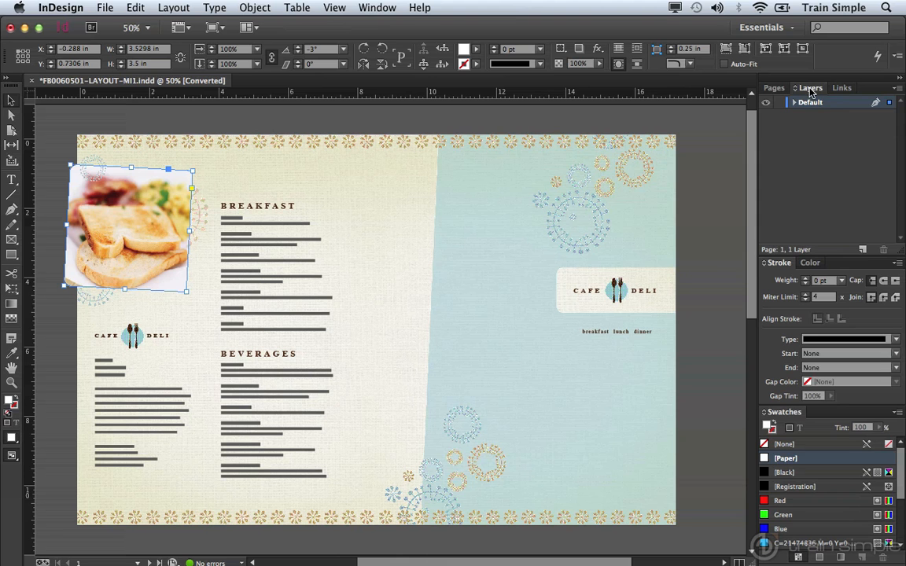
drag(810, 91, 572, 148)
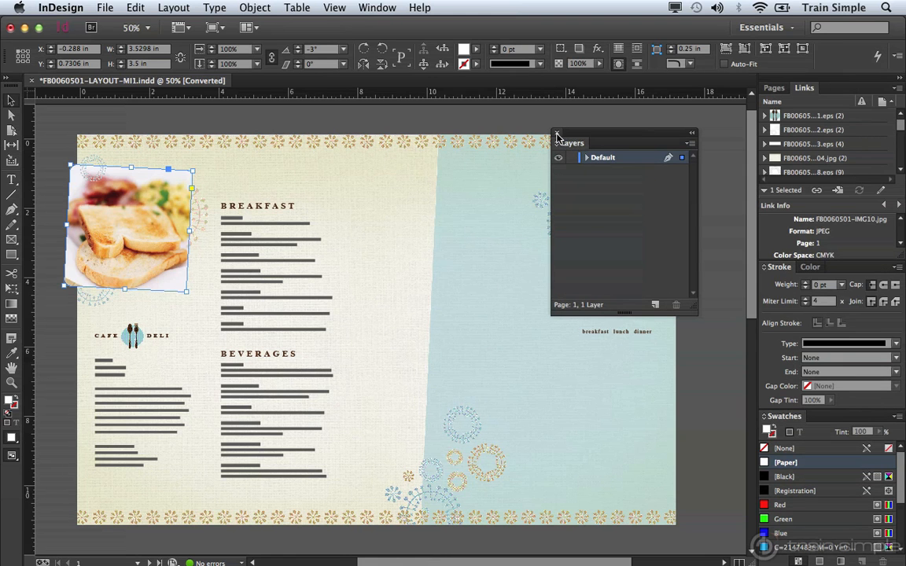
Step: Collapse the Layers panel to an icon, re-expand it at the page edge, and carry it toward Pages/Links
click(691, 135)
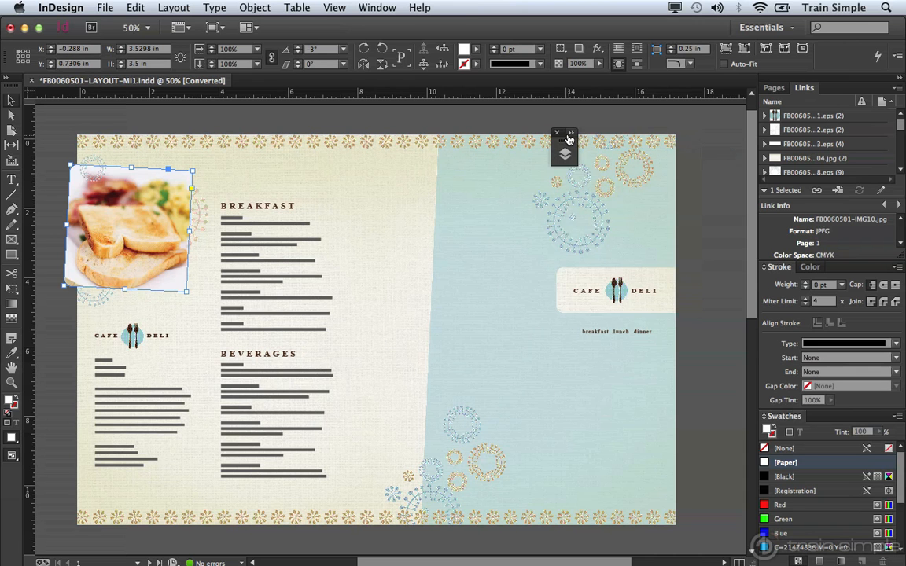
drag(563, 138, 692, 138)
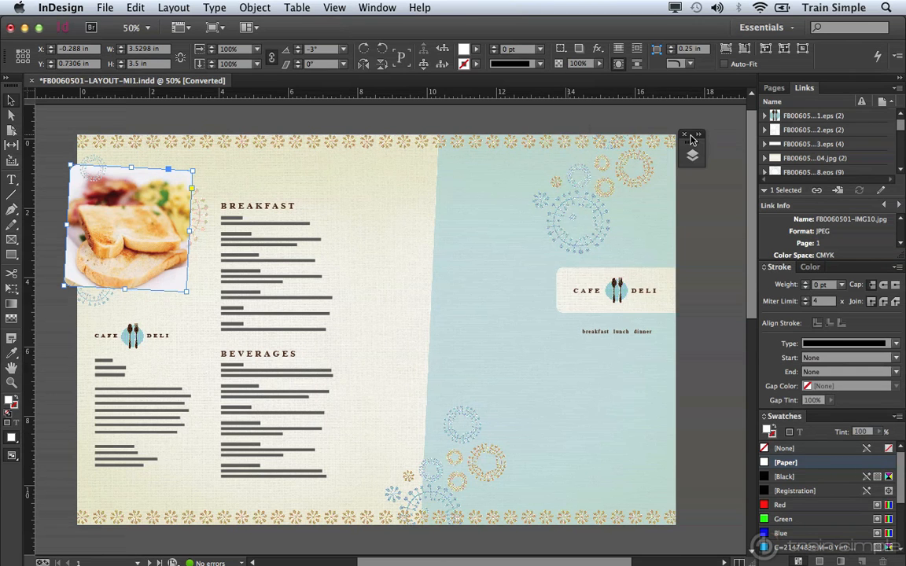
click(695, 141)
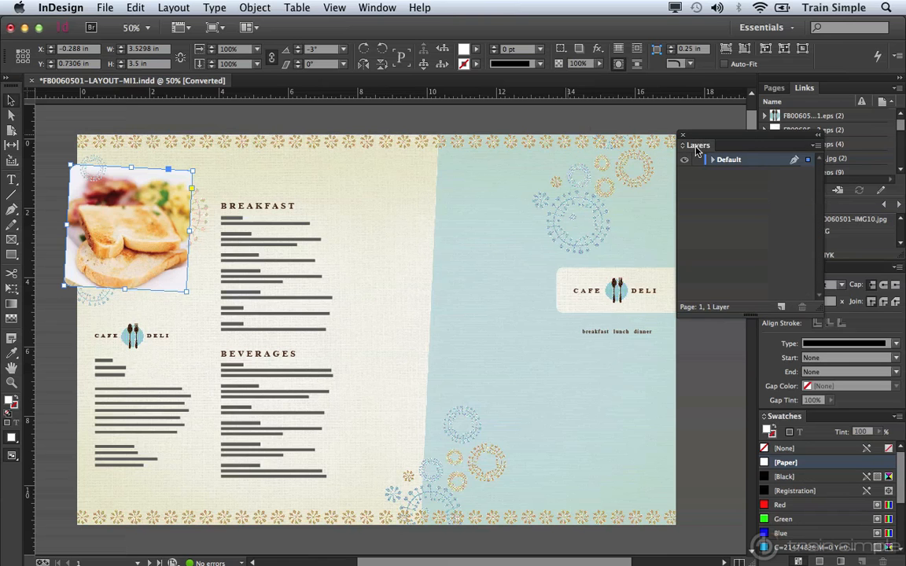
drag(696, 146, 835, 94)
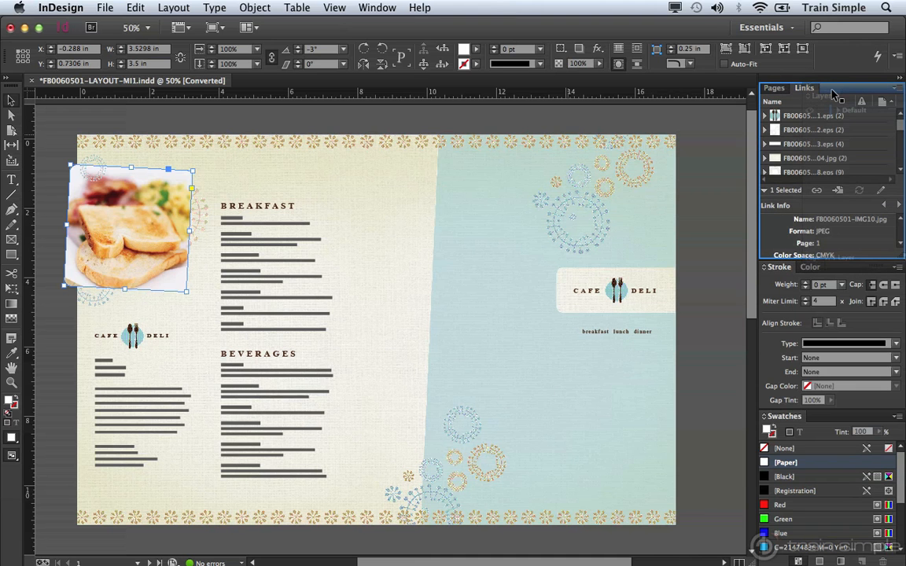
Step: Group the Layers panel as a tab alongside Pages and Links
drag(835, 94, 758, 92)
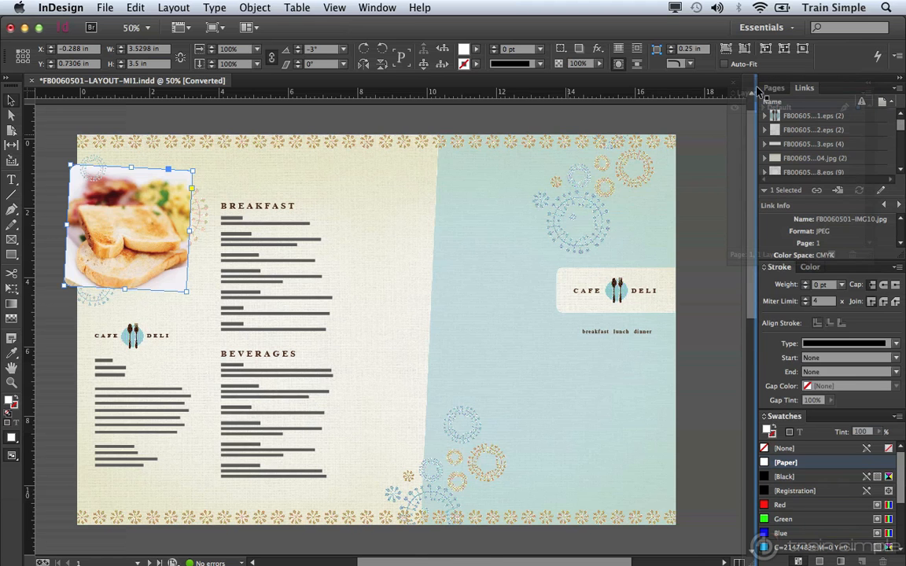
drag(757, 92, 757, 91)
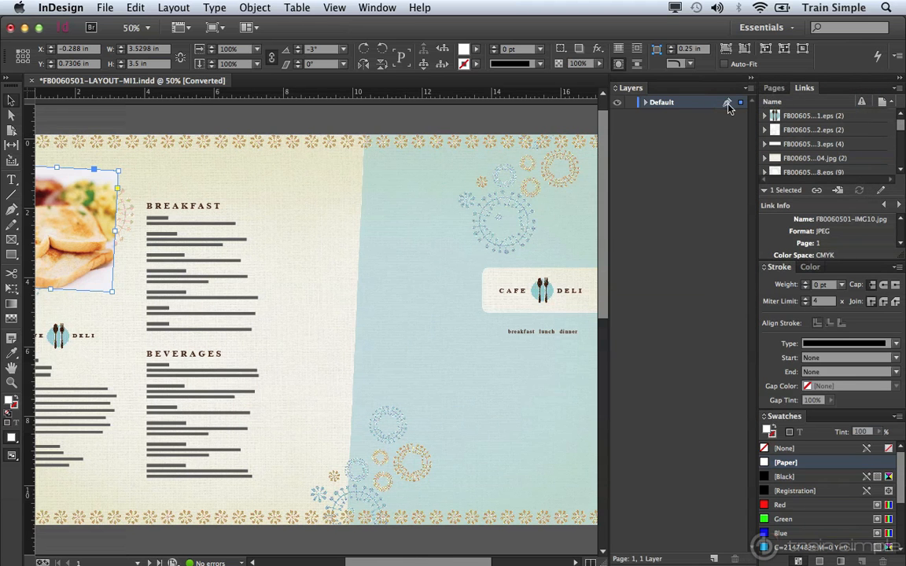
mouse_move(634, 88)
mouse_down()
mouse_move(810, 87)
mouse_move(515, 110)
mouse_up()
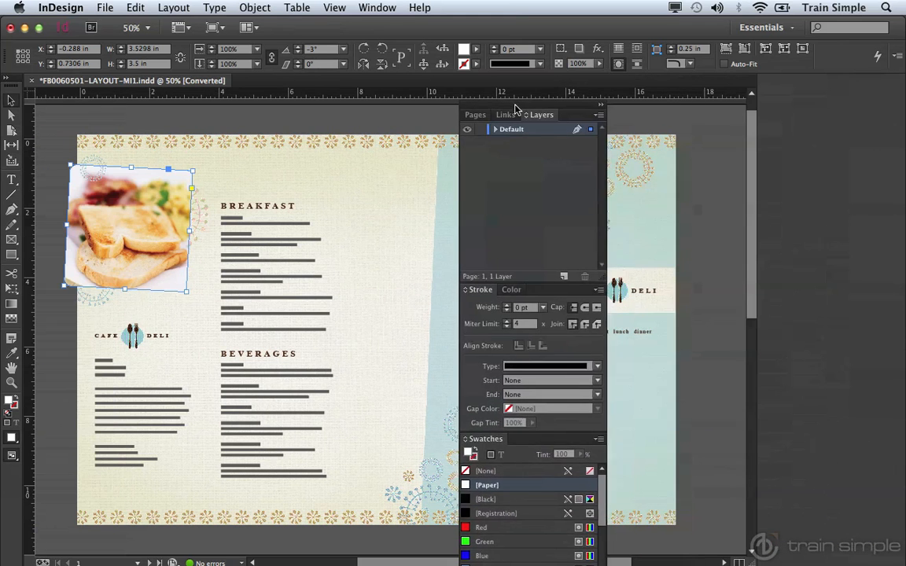
Step: Return the Pages/Links/Layers group to the right dock and collapse it to icons
mouse_move(516, 111)
mouse_down()
mouse_move(849, 86)
mouse_move(816, 85)
mouse_up()
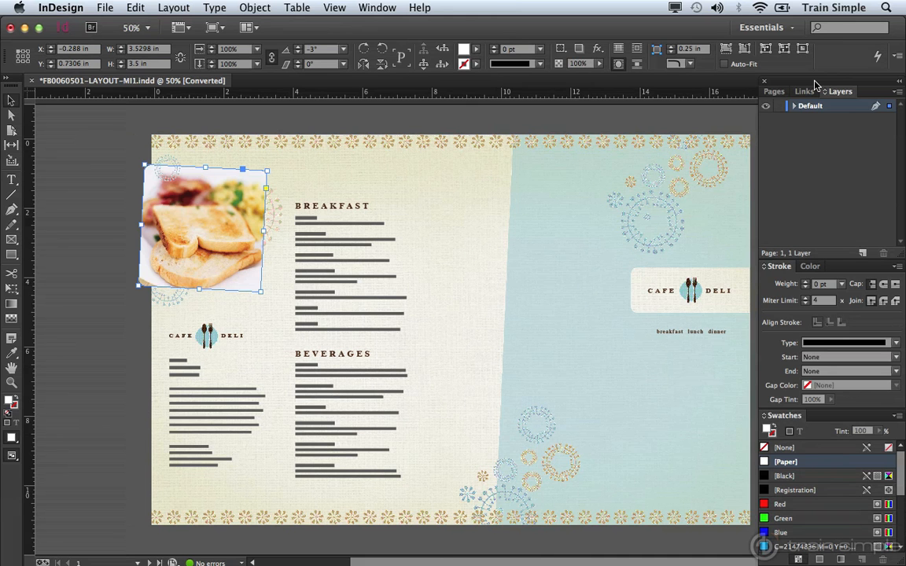
drag(815, 85, 878, 89)
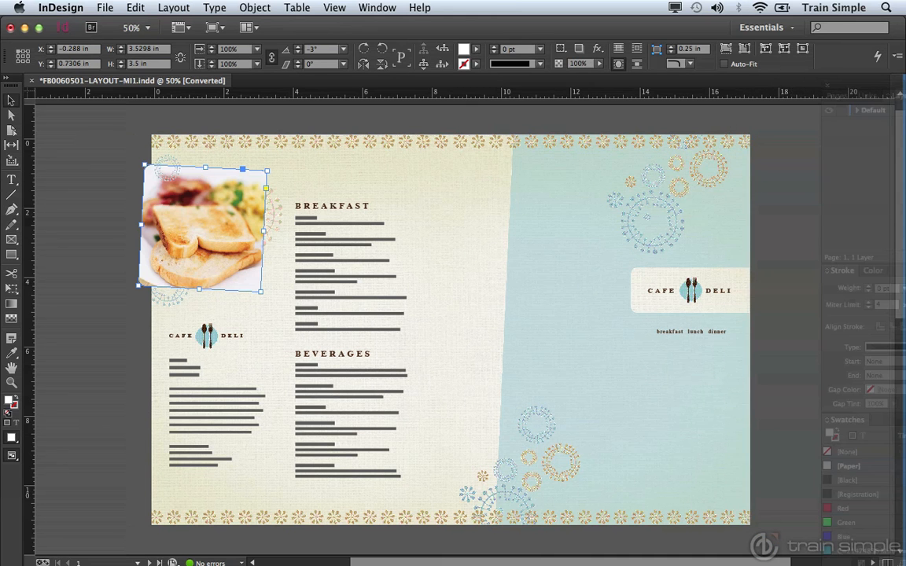
drag(878, 89, 900, 89)
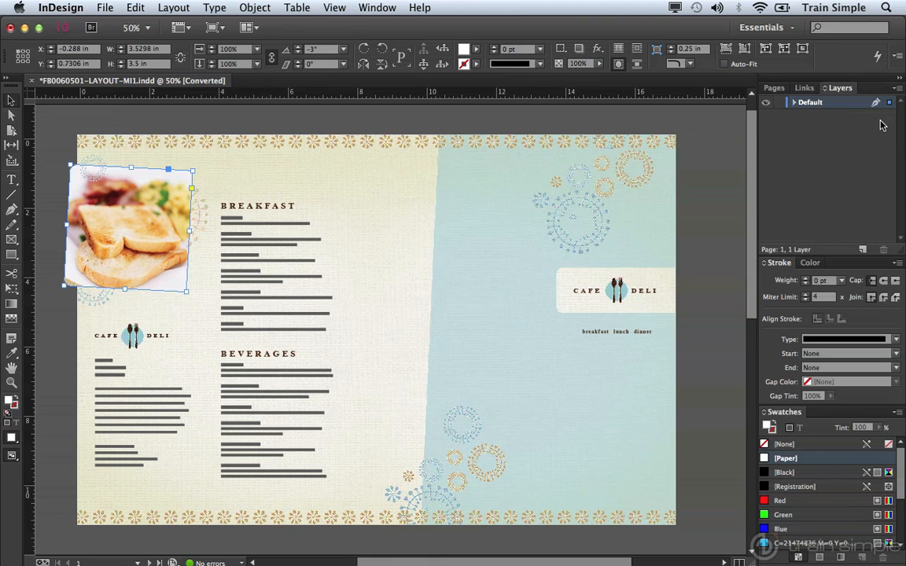
click(899, 79)
Step: Widen the icon dock so panel names show beside their icons, then open the Window menu
drag(878, 108, 808, 115)
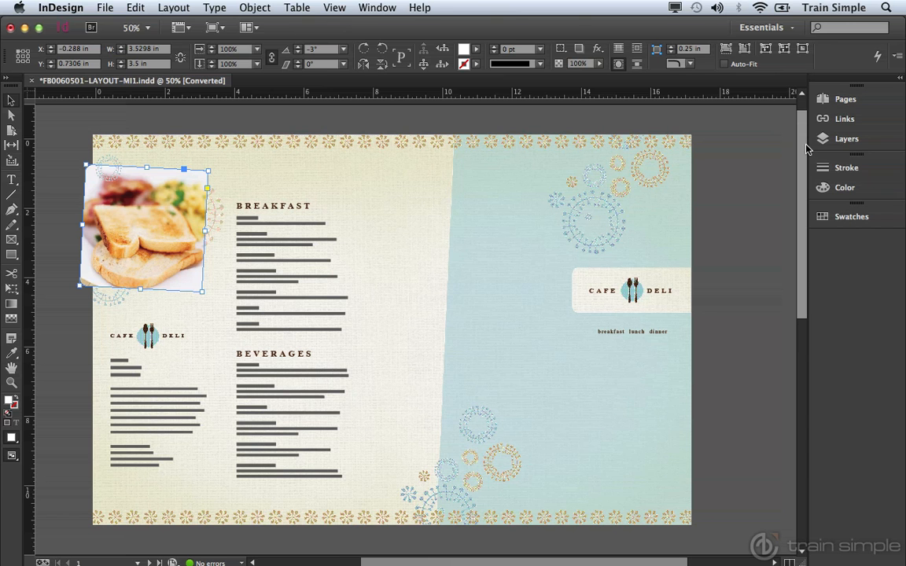
click(384, 7)
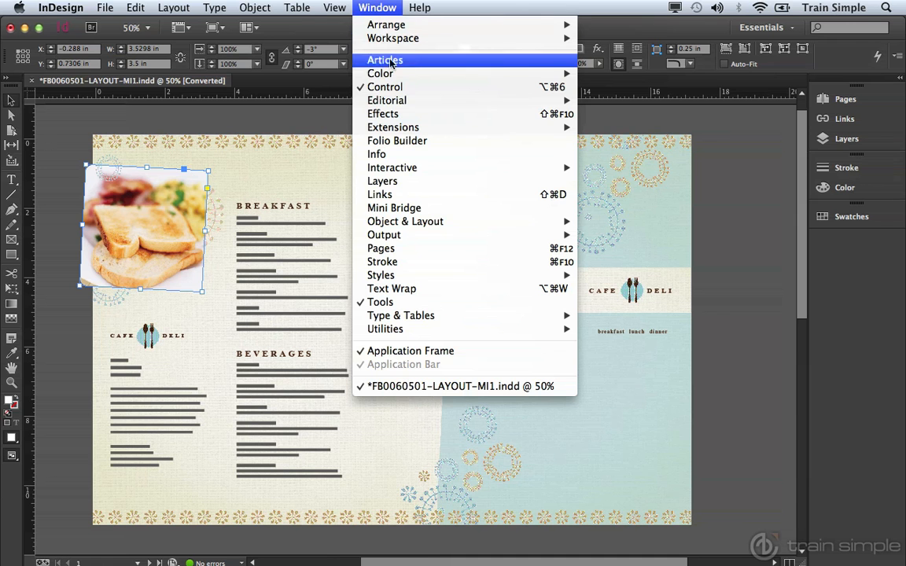
click(393, 249)
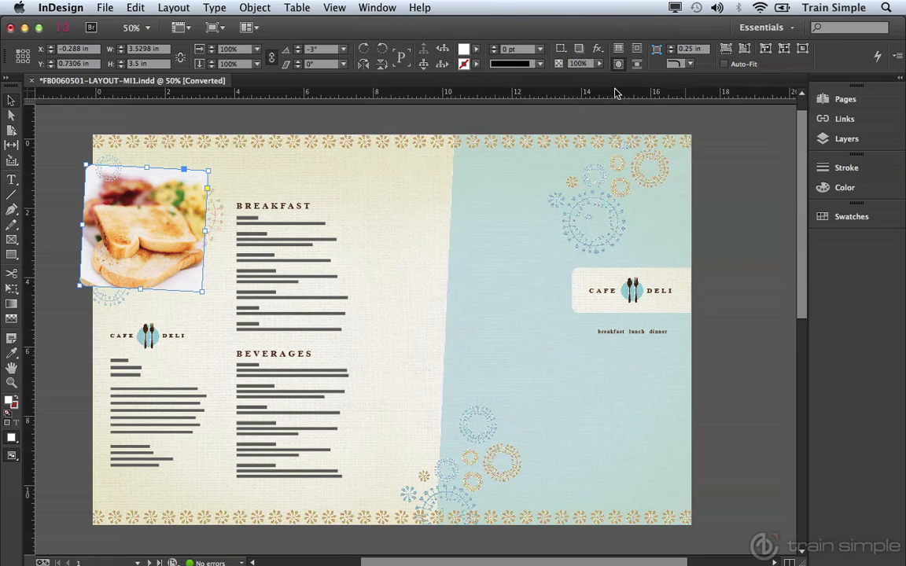
click(372, 9)
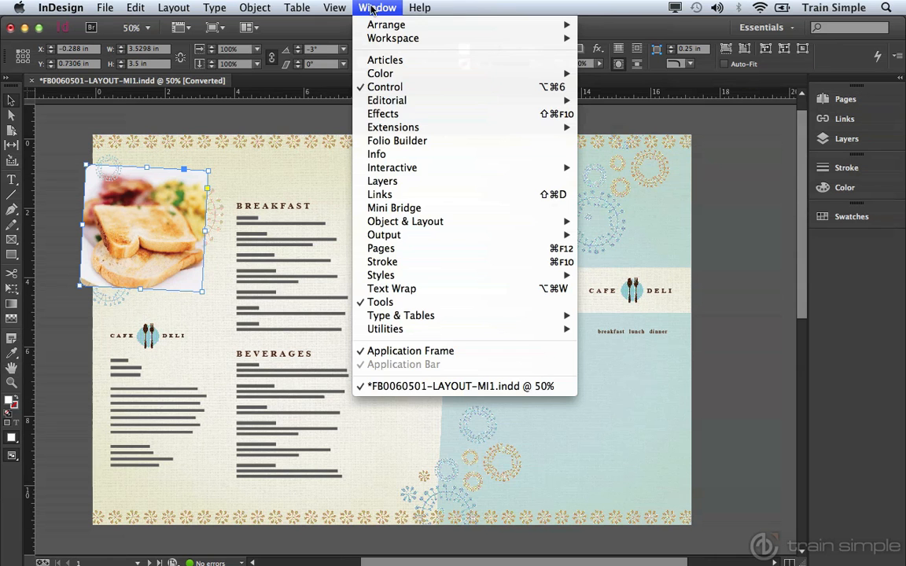
click(381, 154)
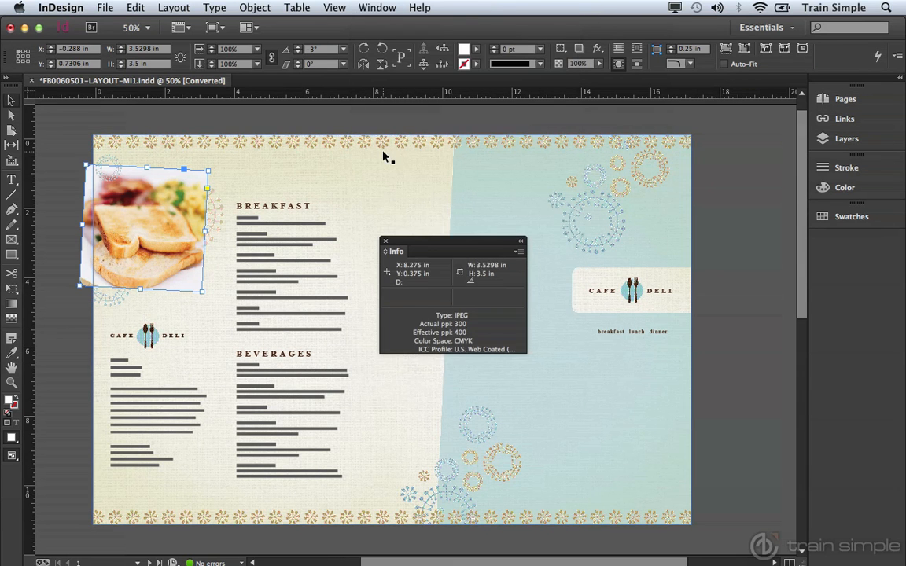
drag(431, 244, 674, 132)
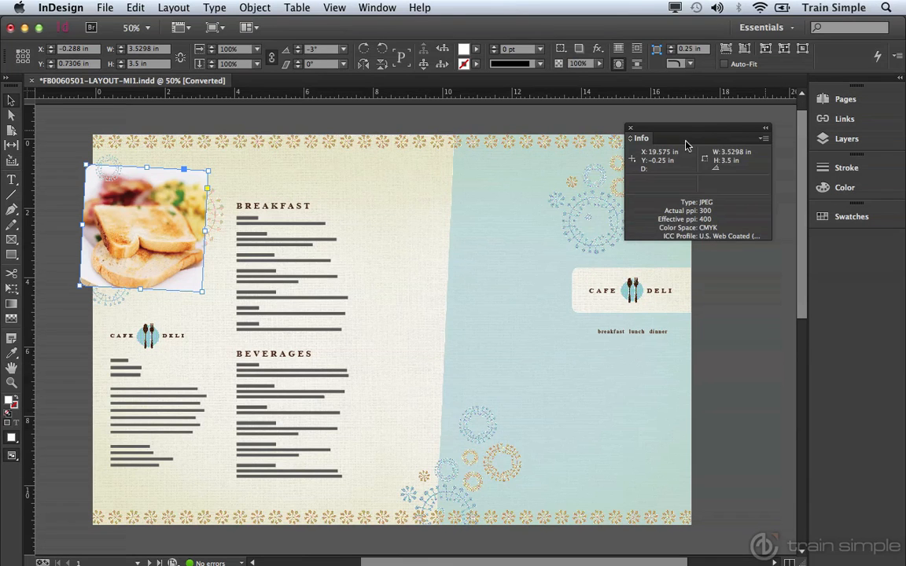
click(630, 128)
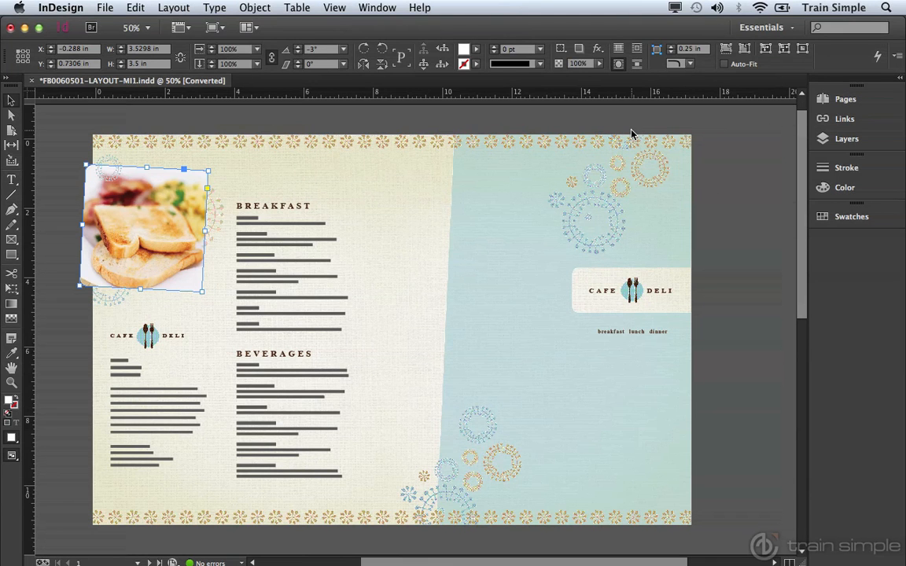